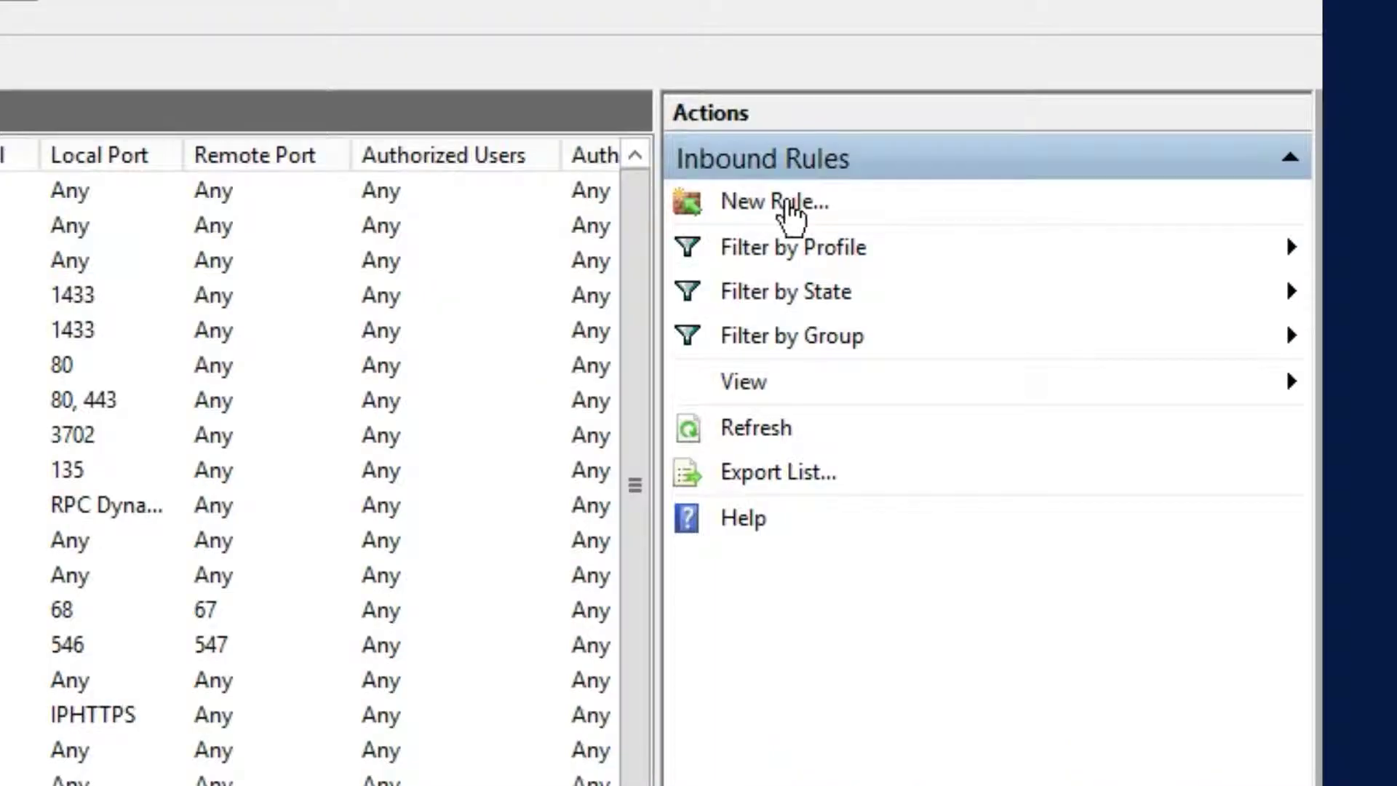
# Start a port-based inbound rule for TCP 9000, allowed on Domain, Private and Public profiles.
pyautogui.click(786, 203)
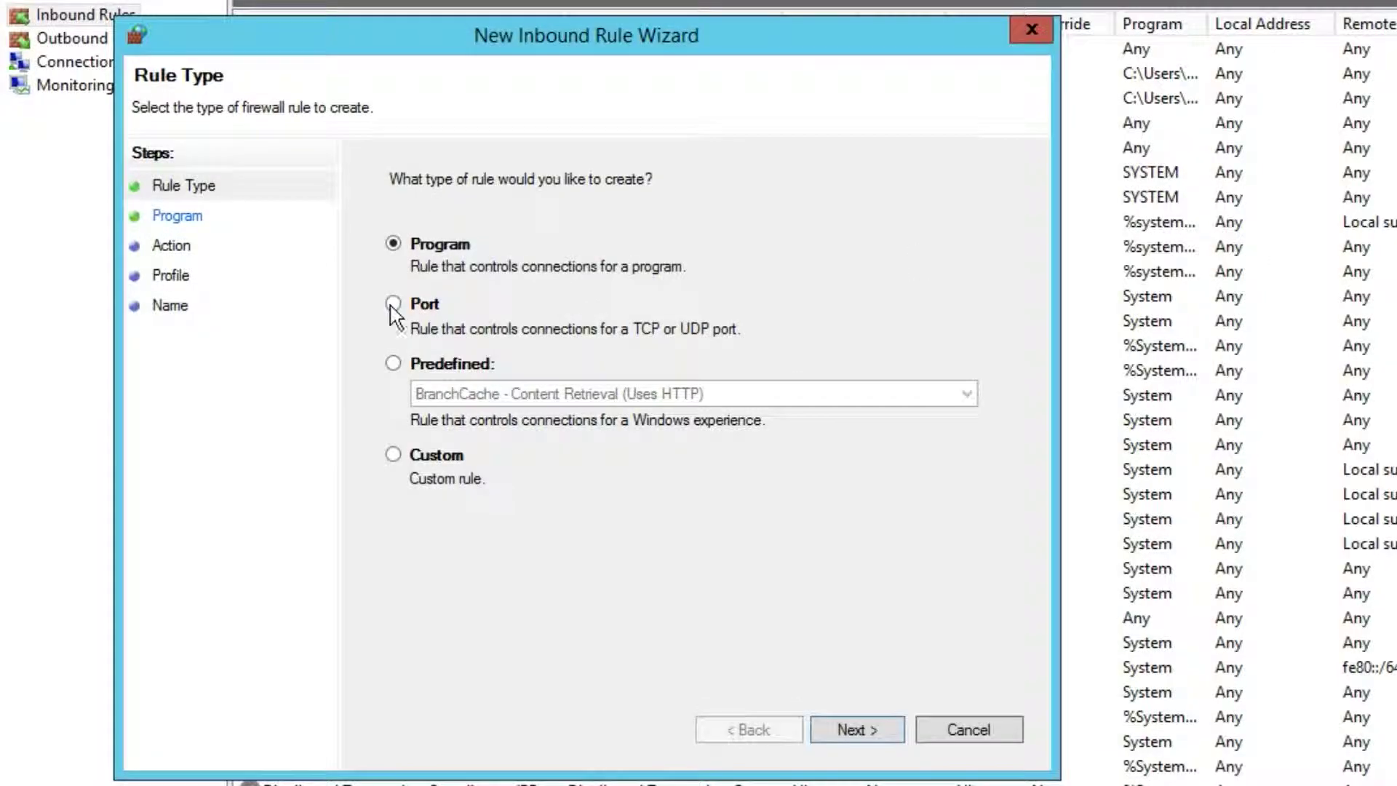
pyautogui.click(393, 305)
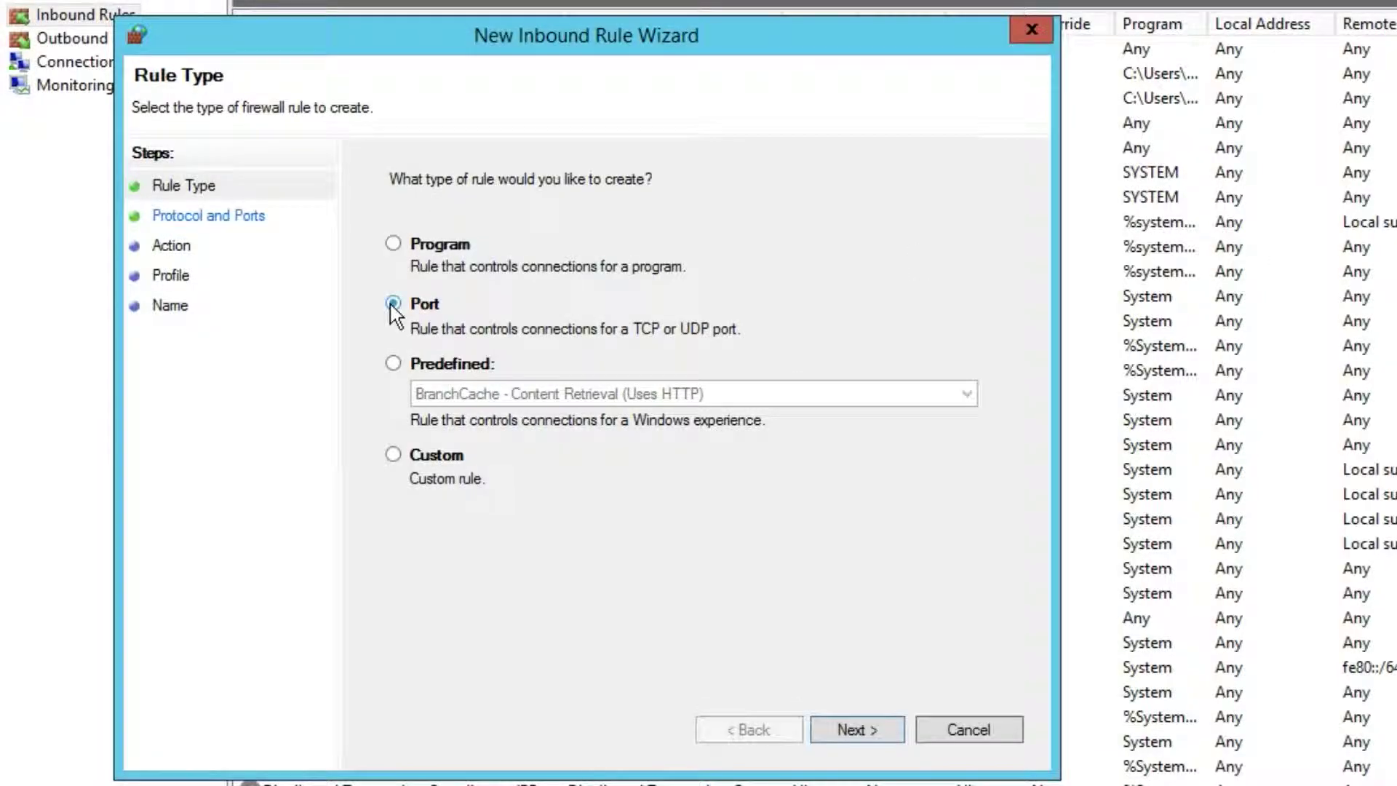
pyautogui.click(854, 745)
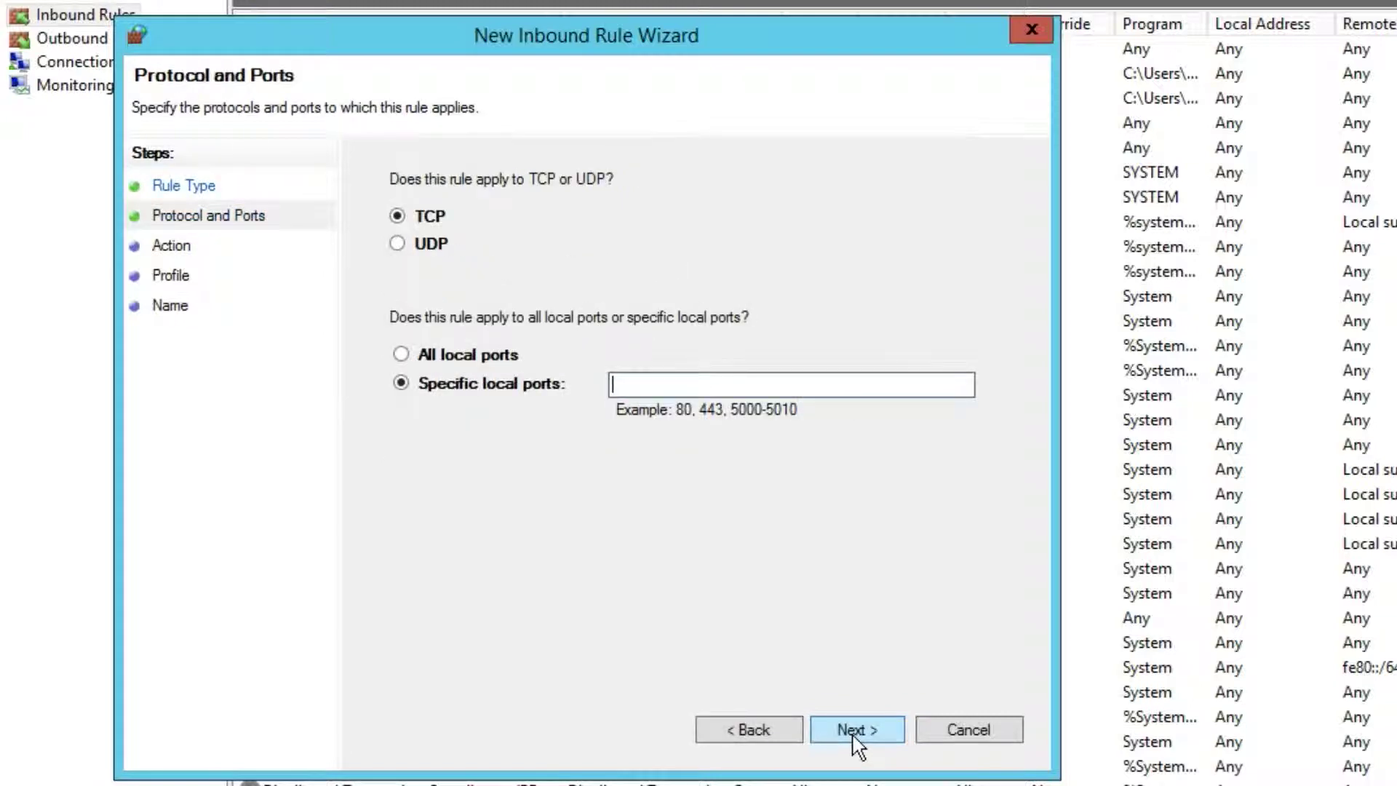
pyautogui.write('9000')
pyautogui.click(854, 729)
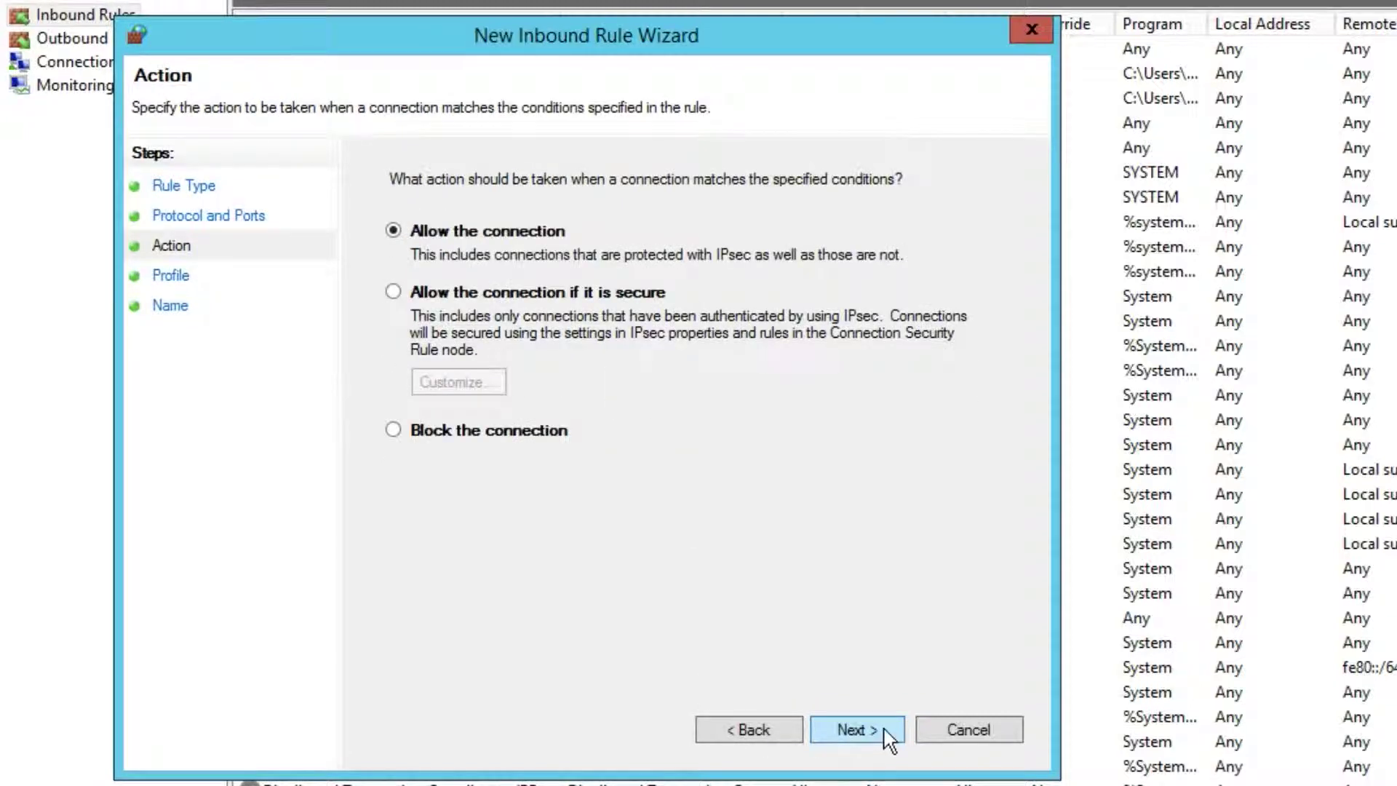
pyautogui.click(889, 740)
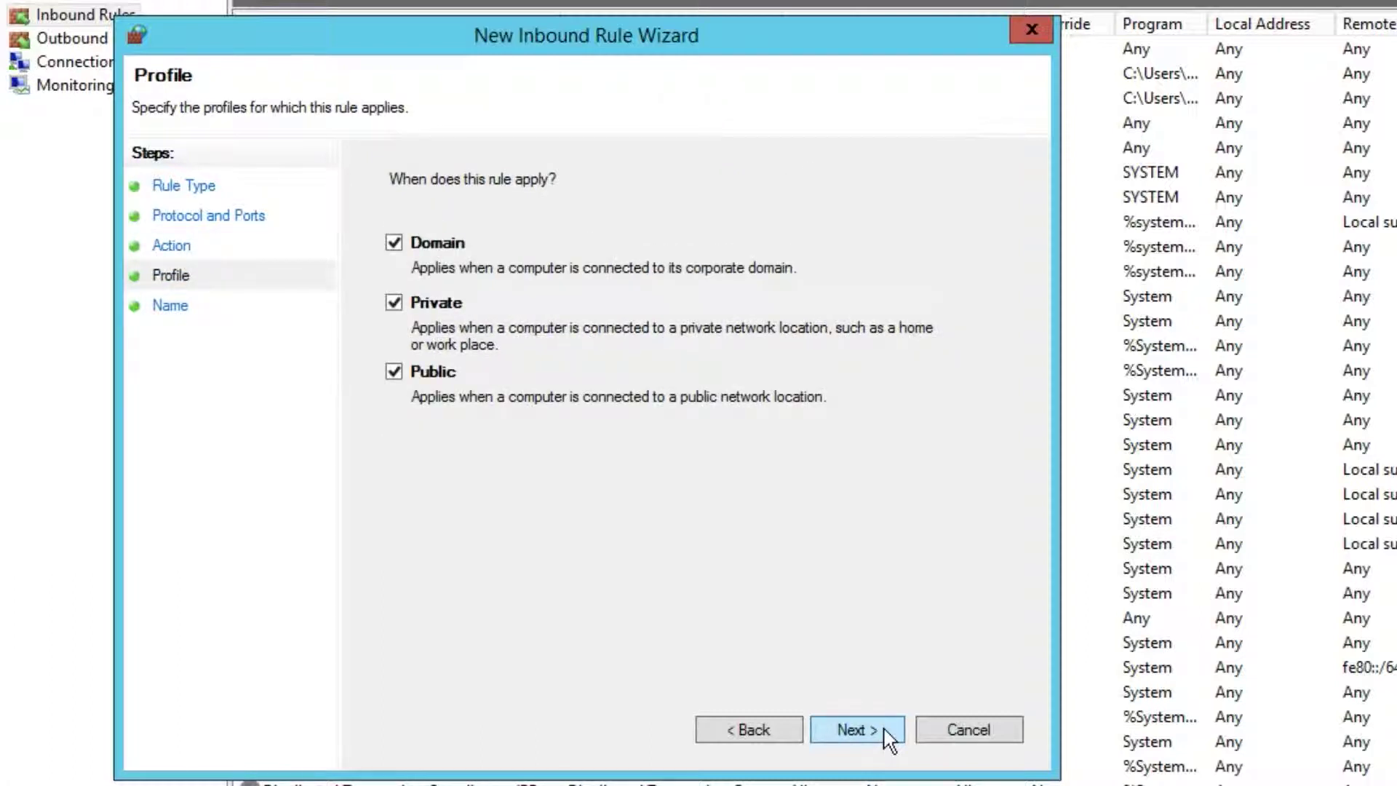
pyautogui.click(889, 740)
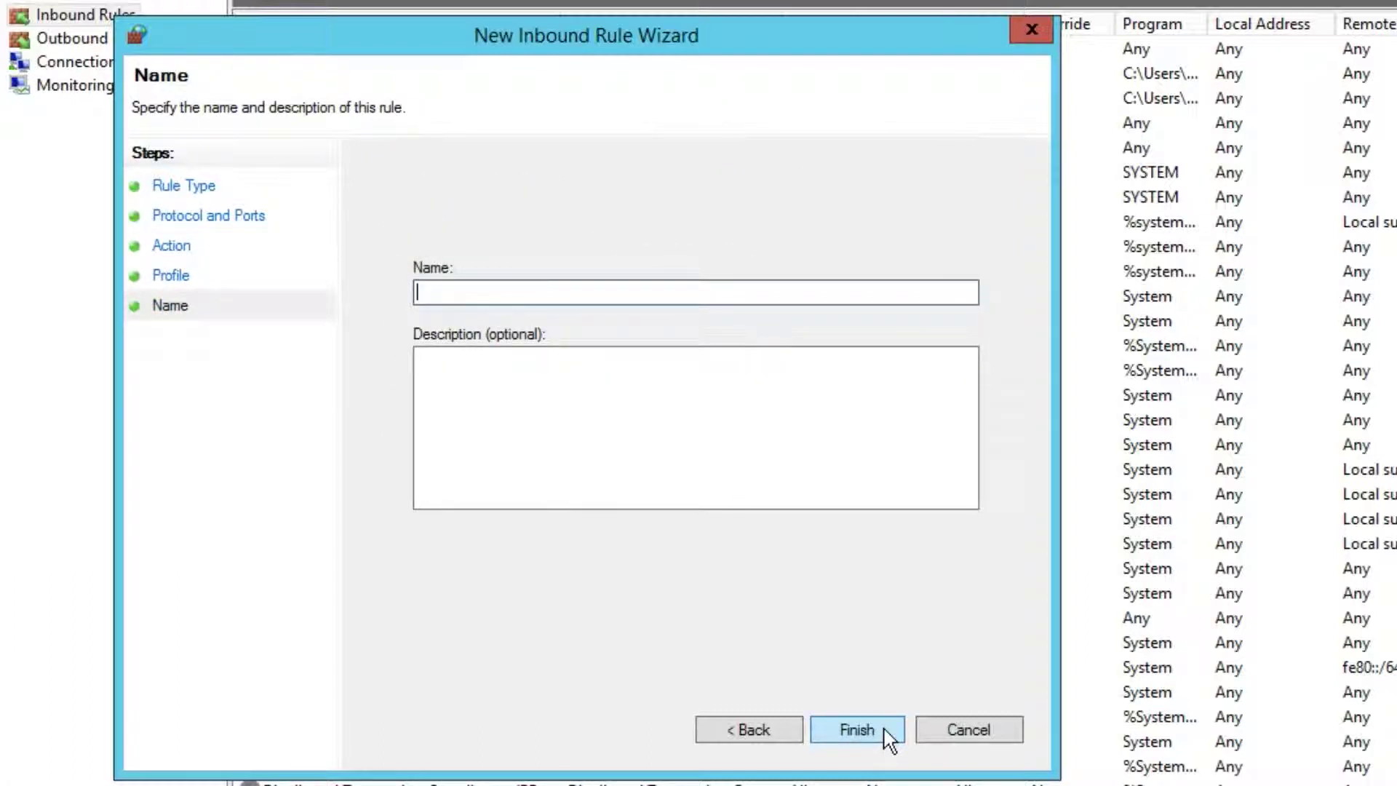
pyautogui.write('CWM Manager')
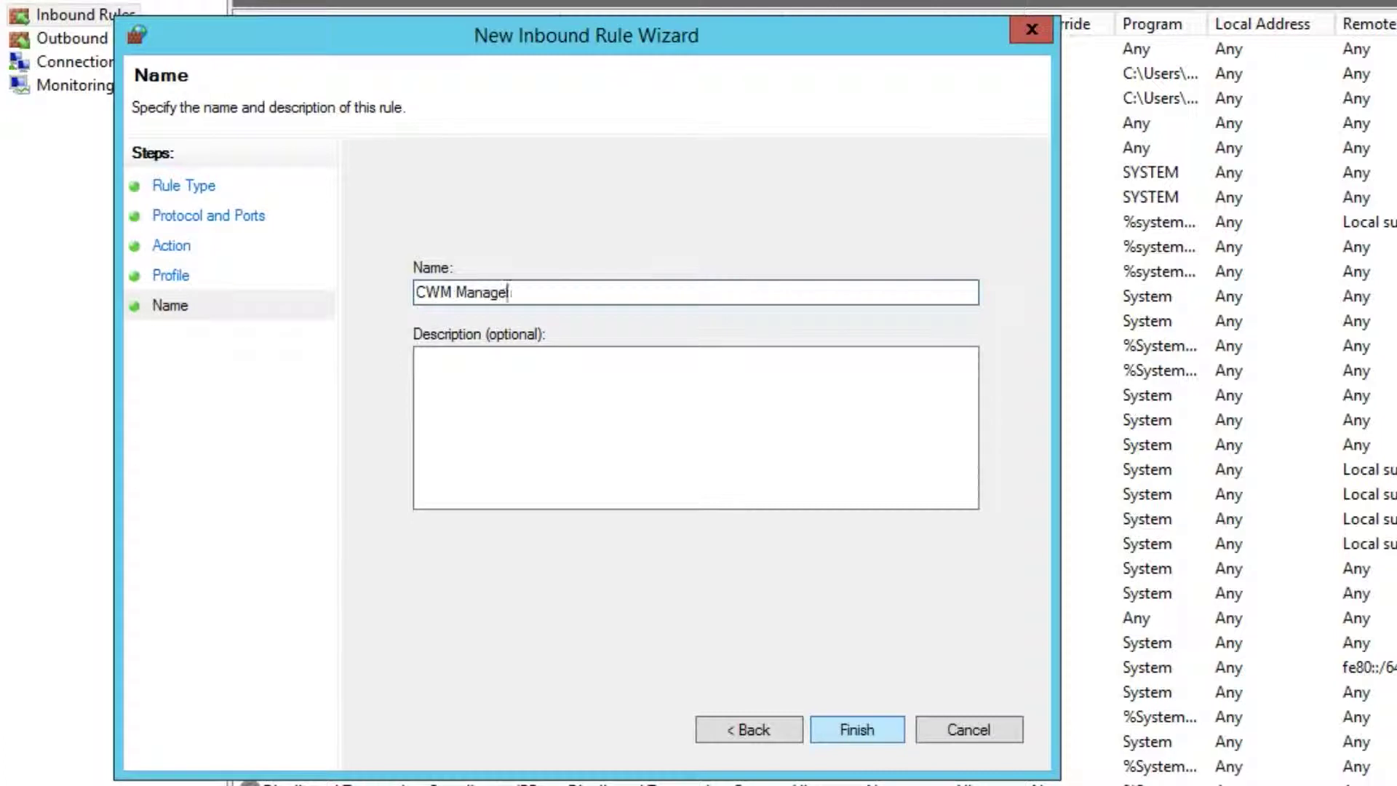
pyautogui.write('ment Port')
# Finish the wizard so 'CWM Management Port' appears in the Inbound Rules list.
pyautogui.click(880, 740)
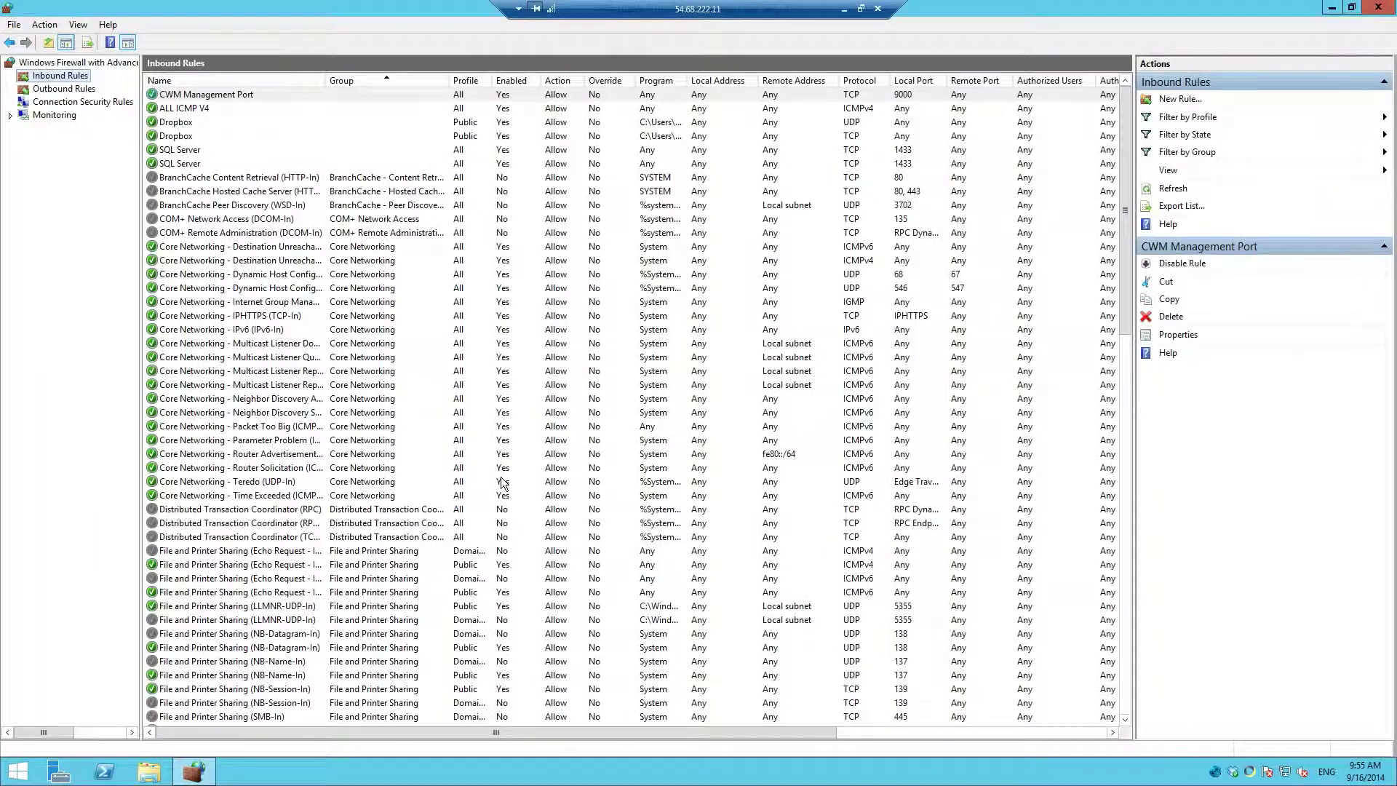